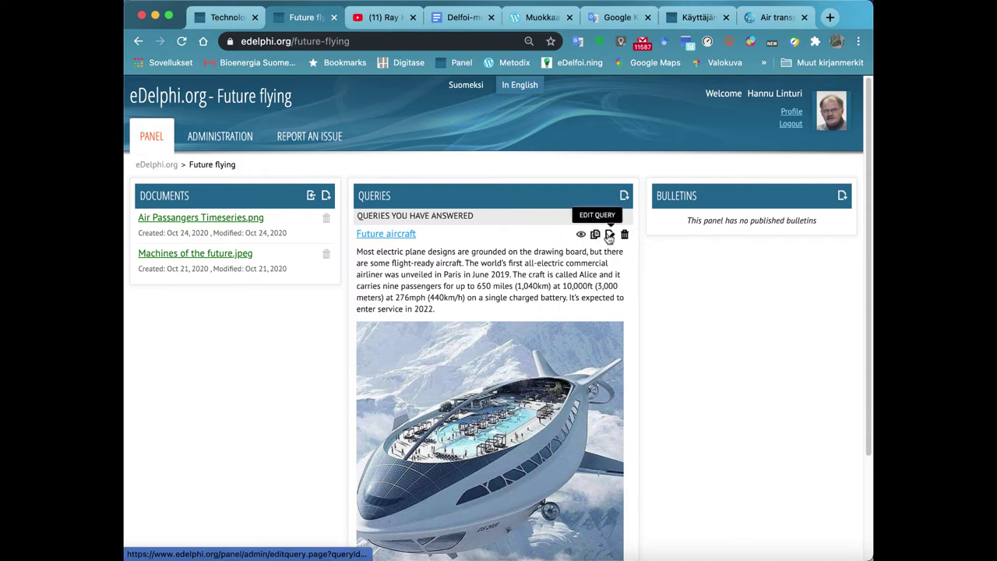
Open Future aircraft in edit mode and list its pages (Intro, Electric plane)
{"action": "left_click", "coordinate": [608, 234]}
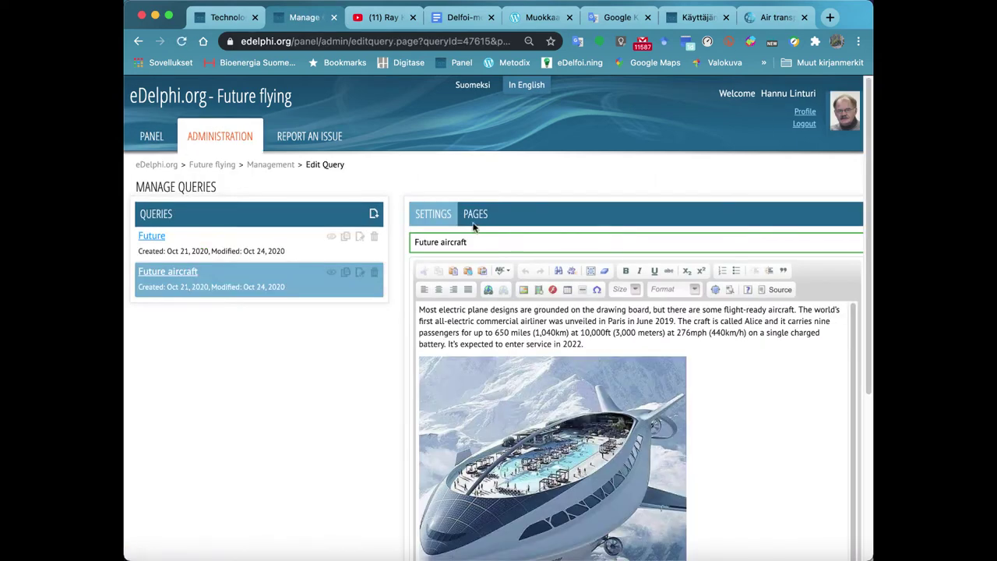
{"action": "left_click", "coordinate": [474, 216]}
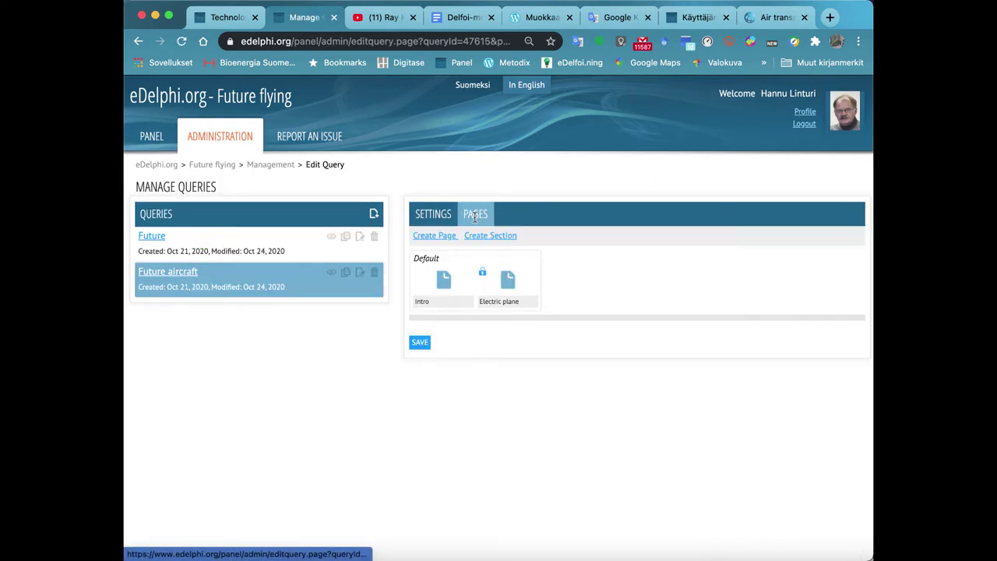
Create a new TIME SERIE page titled 'Air passangers'
{"action": "left_click", "coordinate": [435, 237]}
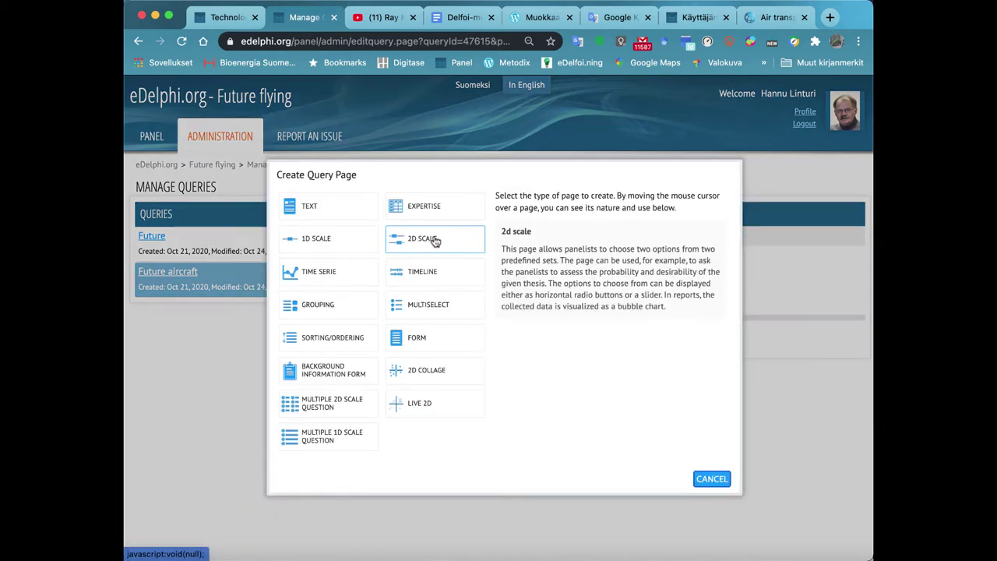
{"action": "left_click", "coordinate": [334, 279]}
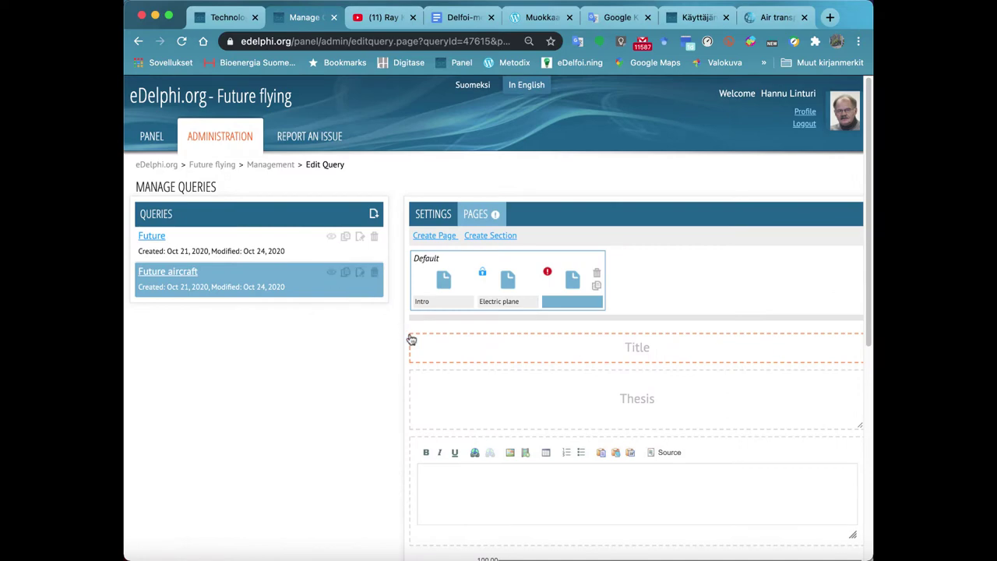
{"action": "left_click", "coordinate": [482, 349]}
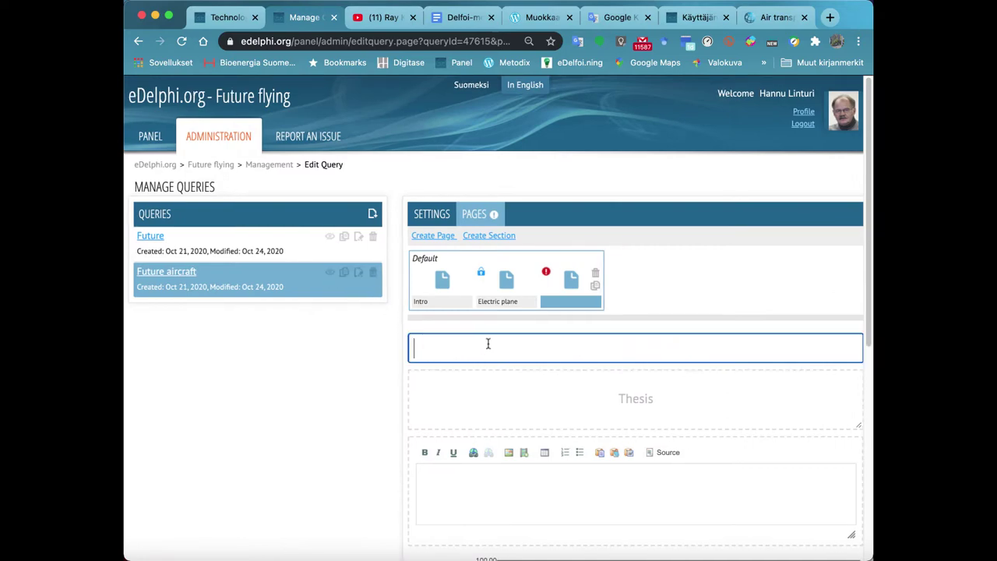
{"action": "type", "text": "Air passangers"}
Expand the Air passangers chart options and save the query with the default chart settings
{"action": "left_click", "coordinate": [506, 401]}
{"action": "scroll", "coordinate": [504, 397], "scroll_direction": "down", "scroll_amount": 8}
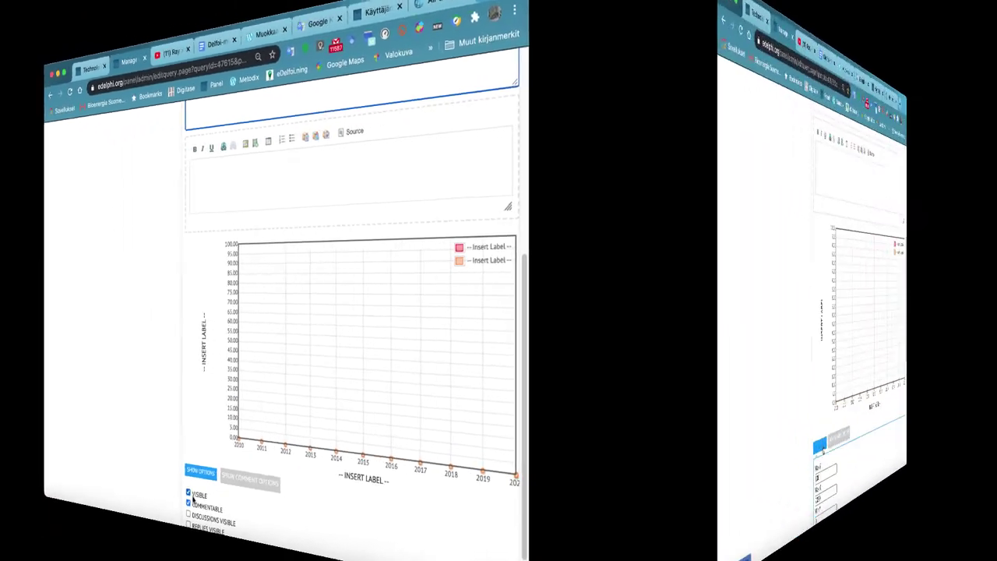
{"action": "left_click", "coordinate": [435, 494]}
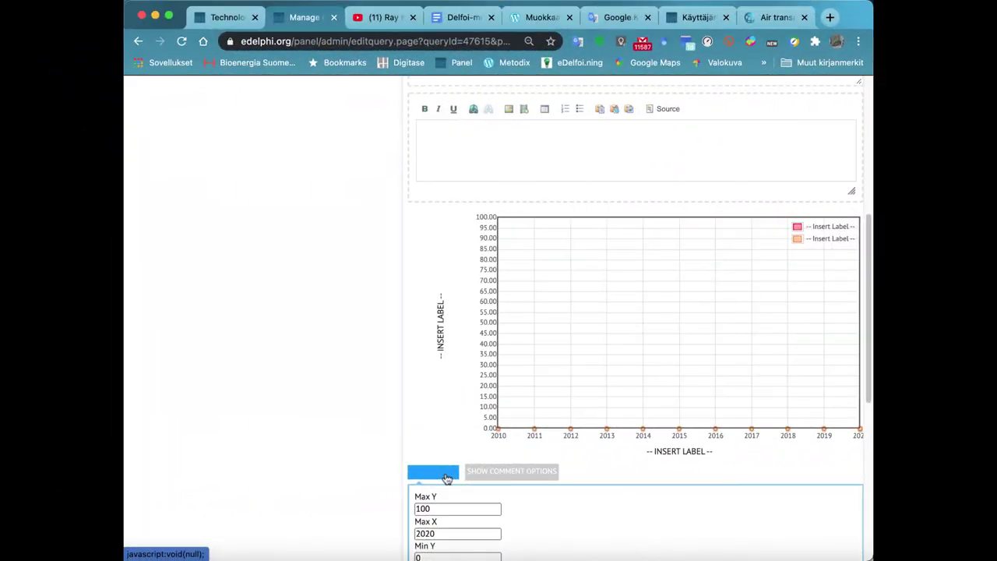
{"action": "scroll", "coordinate": [369, 441], "scroll_direction": "down", "scroll_amount": 7}
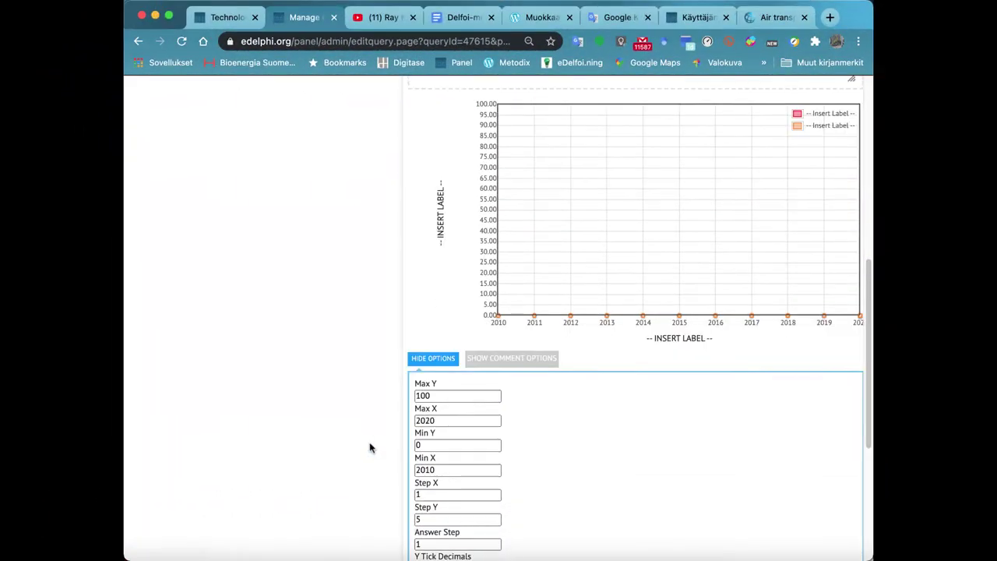
{"action": "scroll", "coordinate": [369, 441], "scroll_direction": "down", "scroll_amount": 3}
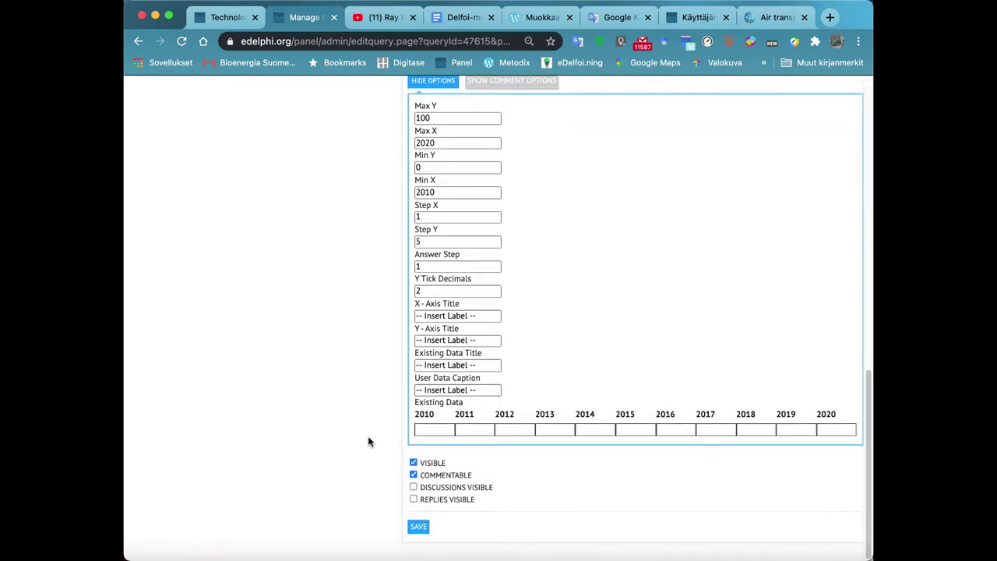
{"action": "left_click", "coordinate": [420, 533]}
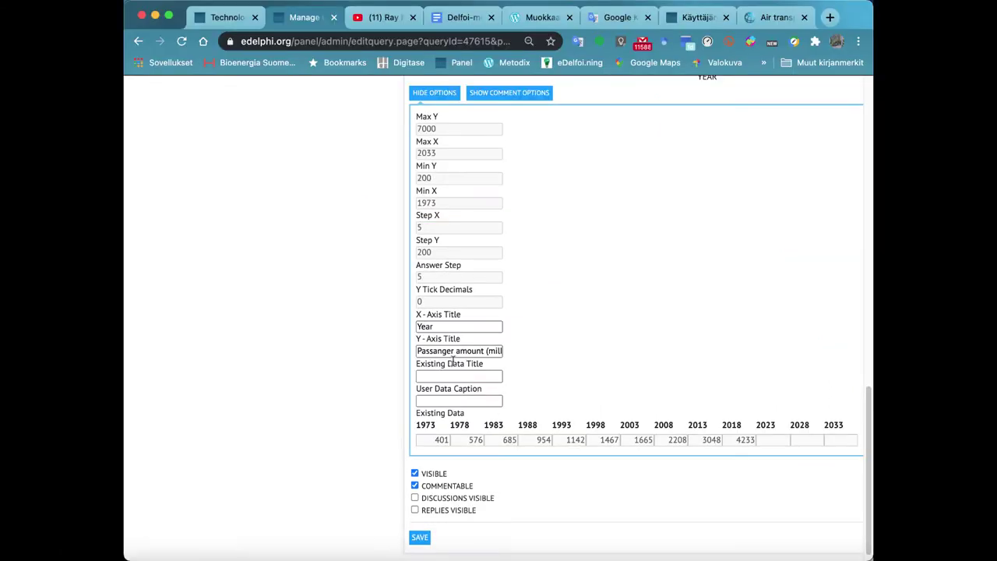
Set Existing Data Title to History and User Data Caption to Future
{"action": "double_click", "coordinate": [448, 376]}
{"action": "key", "text": "BackSpace"}
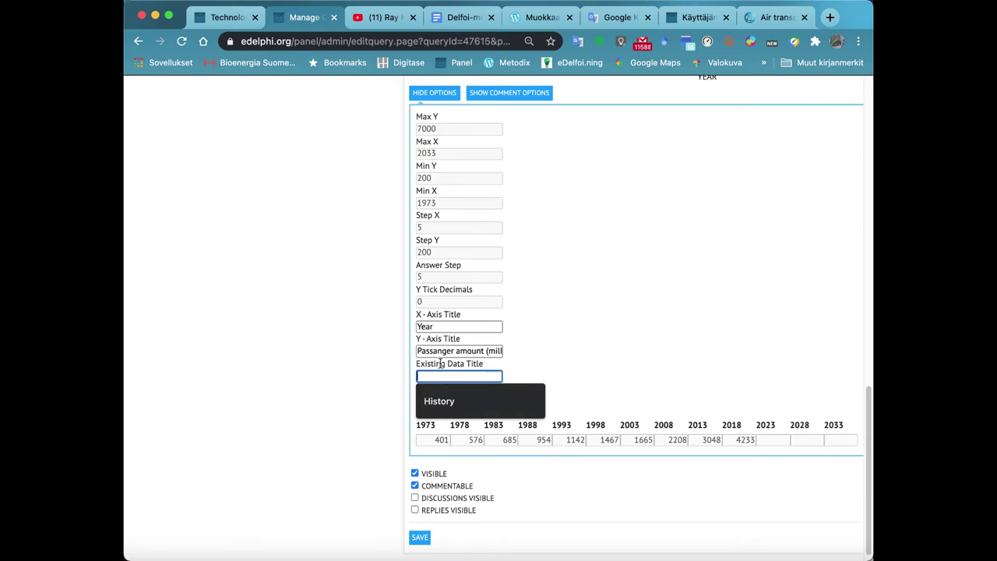
{"action": "left_click", "coordinate": [433, 402]}
{"action": "left_click", "coordinate": [433, 402]}
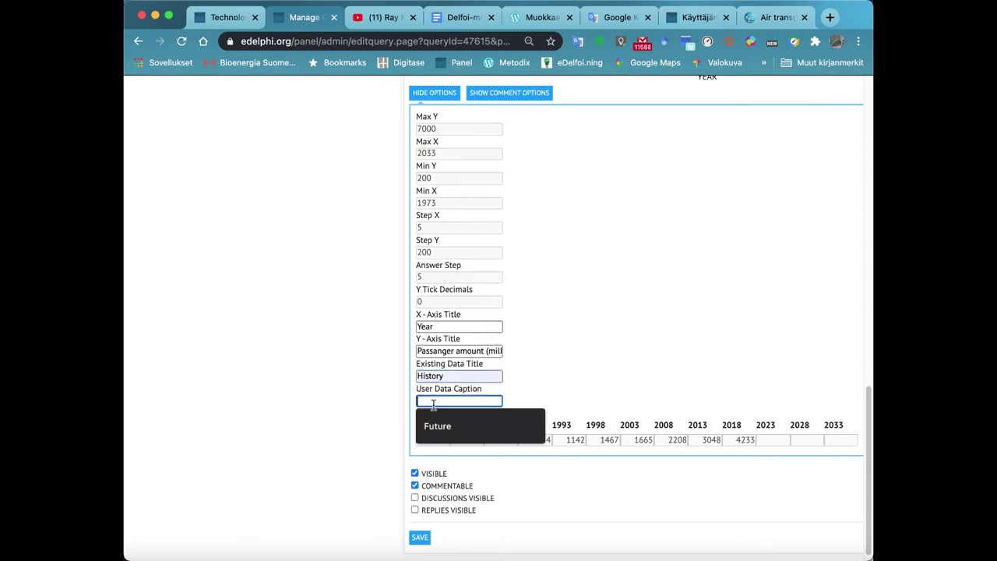
{"action": "left_click", "coordinate": [439, 424]}
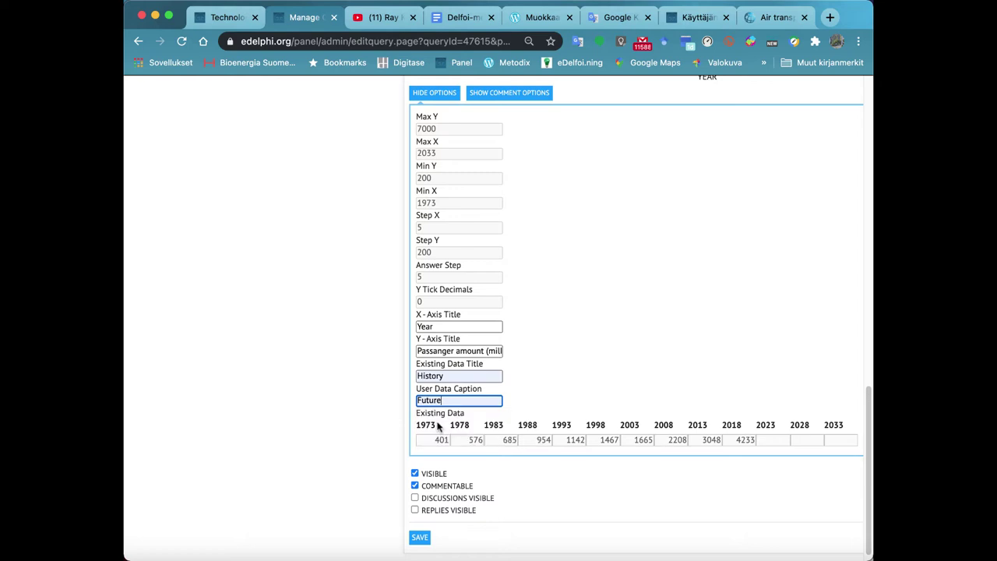
Tick DISCUSSIONS VISIBLE and REPLIES VISIBLE, then save the query
{"action": "scroll", "coordinate": [440, 427], "scroll_direction": "down", "scroll_amount": 1}
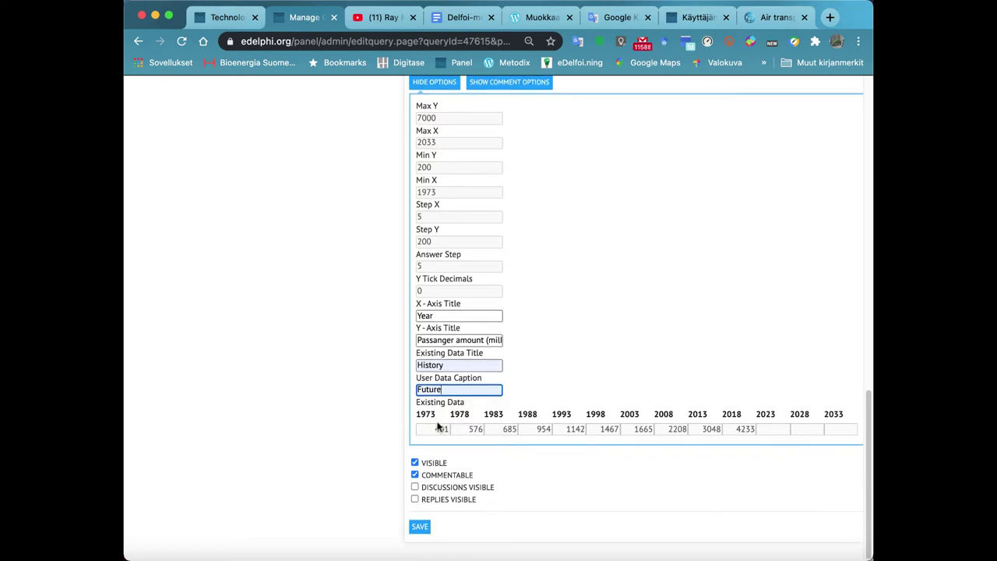
{"action": "left_click", "coordinate": [414, 487]}
{"action": "left_click", "coordinate": [415, 499]}
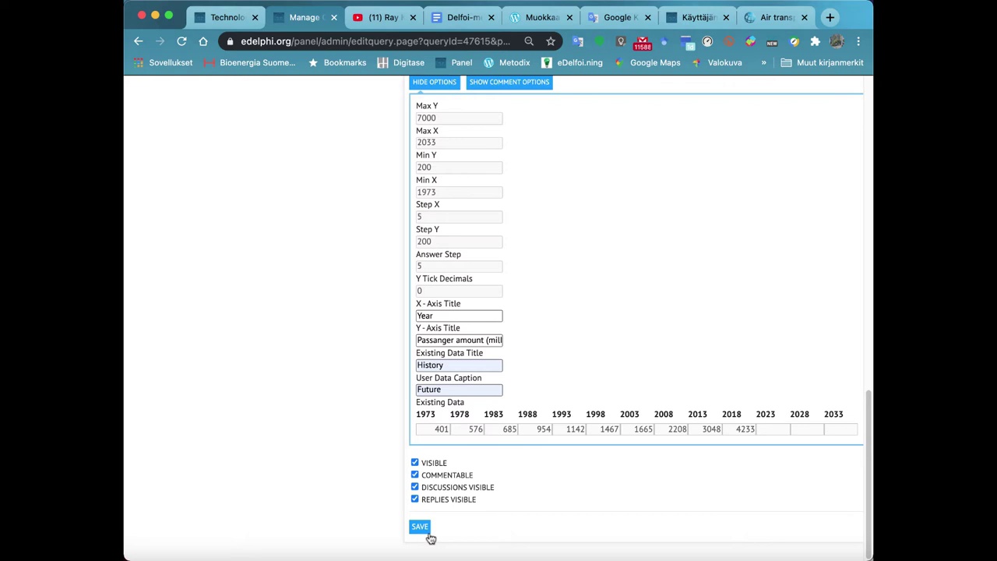
{"action": "left_click", "coordinate": [420, 527]}
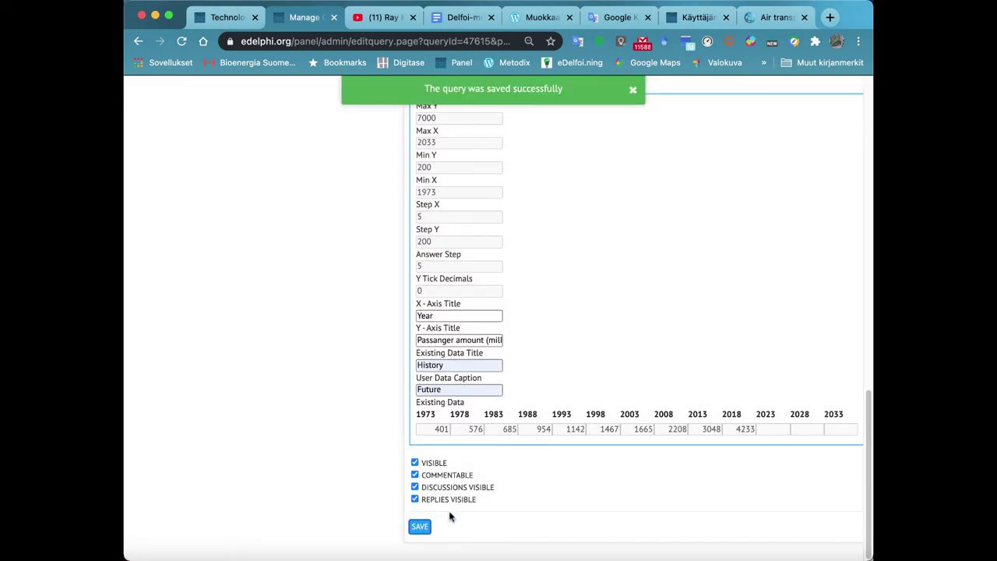
{"action": "left_click_drag", "start_coordinate": [869, 401], "coordinate": [870, 78]}
Go back to the Future flying panel page through the PANEL tab
{"action": "scroll", "coordinate": [868, 268], "scroll_direction": "up", "scroll_amount": 1}
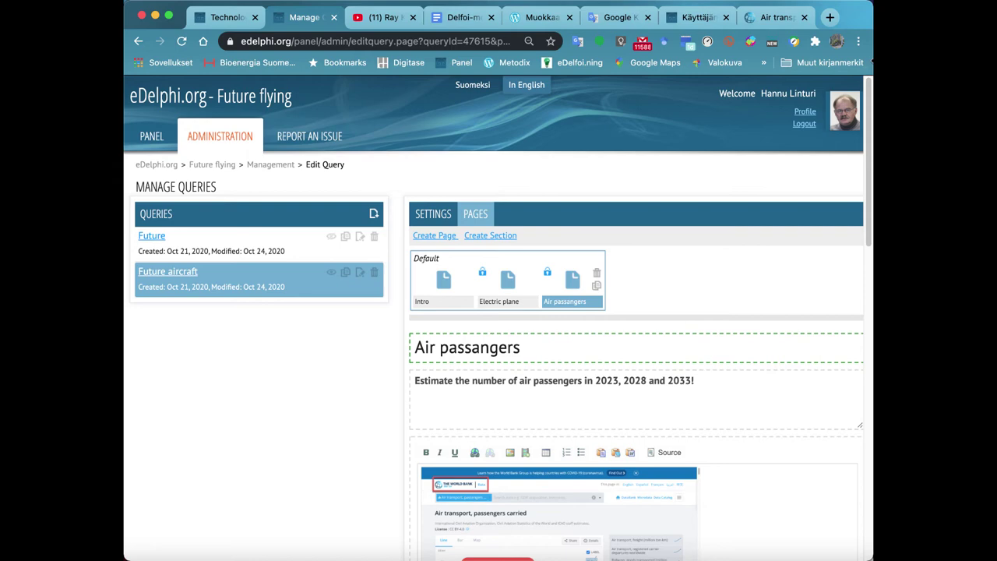
{"action": "left_click", "coordinate": [154, 145]}
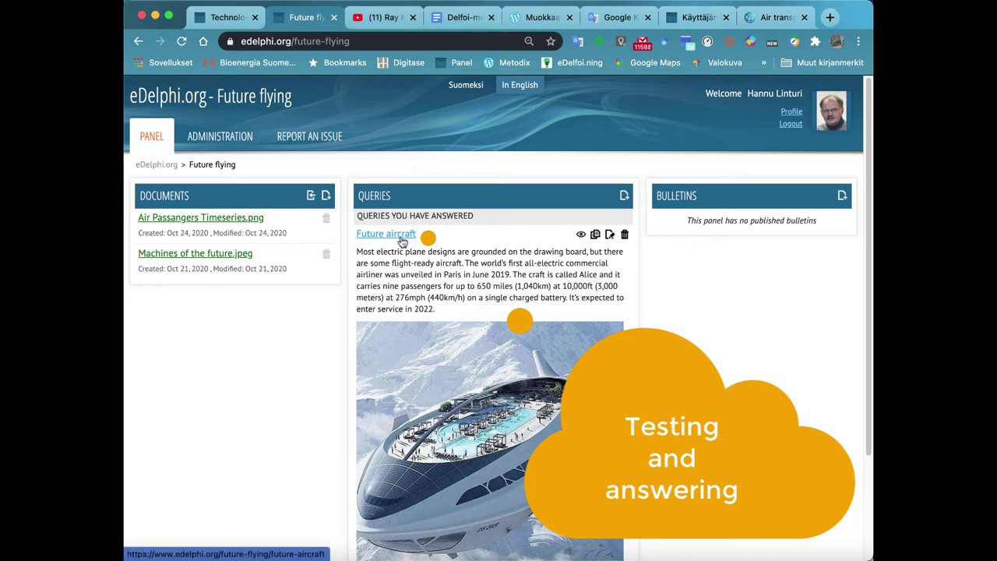
Open Future aircraft and place the Electric plane estimate on its chart, then continue
{"action": "left_click", "coordinate": [400, 238]}
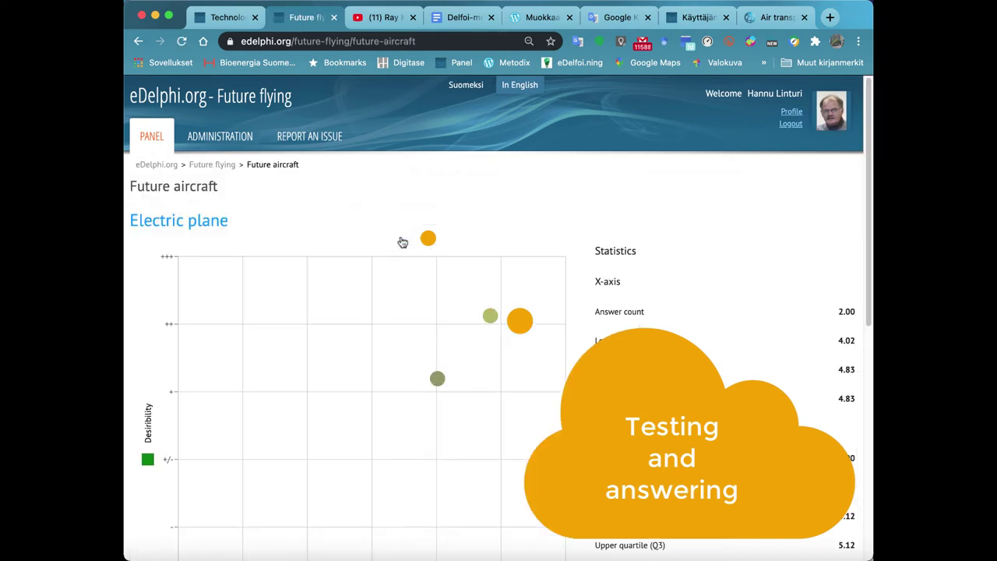
{"action": "left_click", "coordinate": [466, 318]}
{"action": "scroll", "coordinate": [444, 312], "scroll_direction": "down", "scroll_amount": 5}
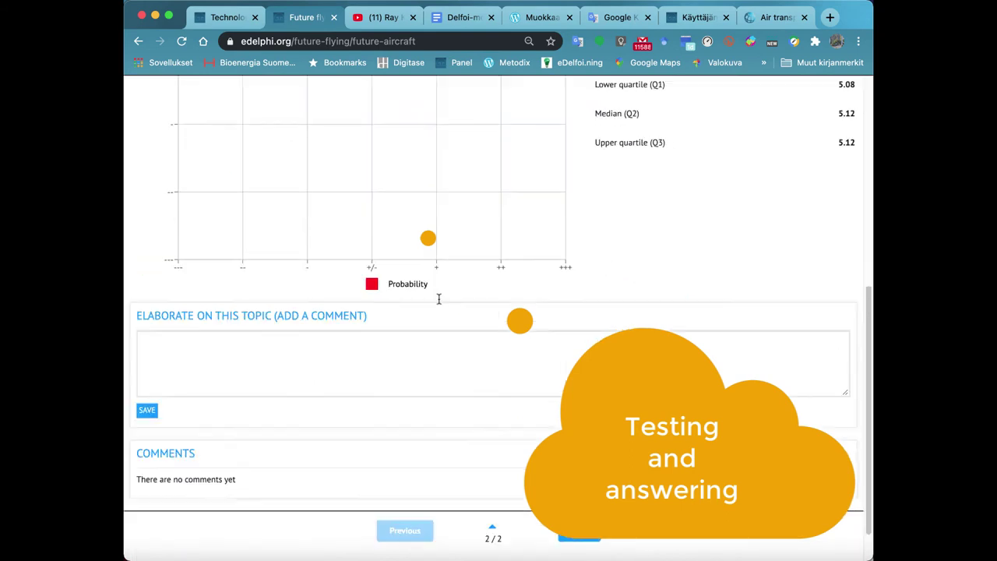
{"action": "left_click", "coordinate": [586, 490]}
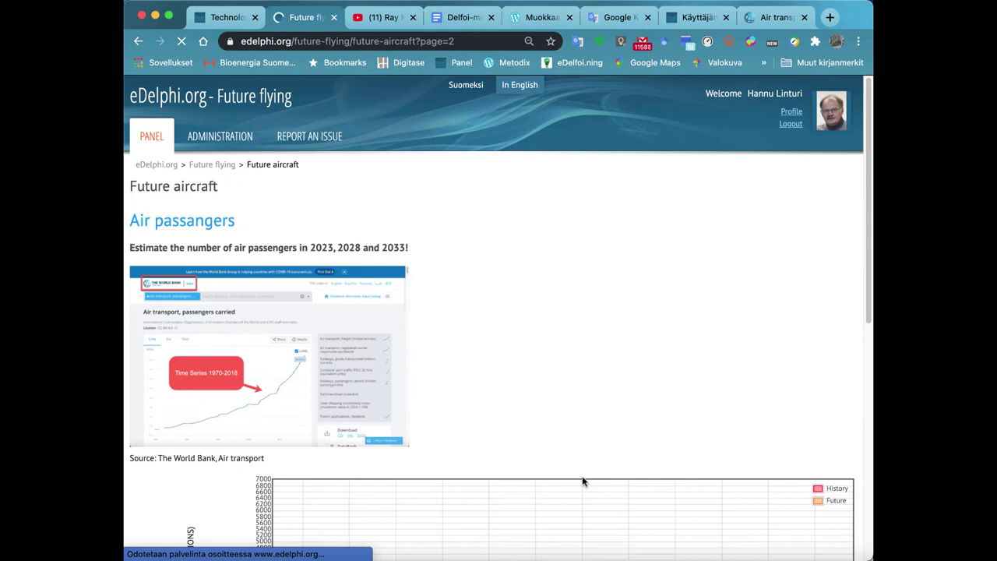
Lower the 2028 Air passangers Future point to about 4000 and move the 2033 point
{"action": "scroll", "coordinate": [582, 477], "scroll_direction": "down", "scroll_amount": 1}
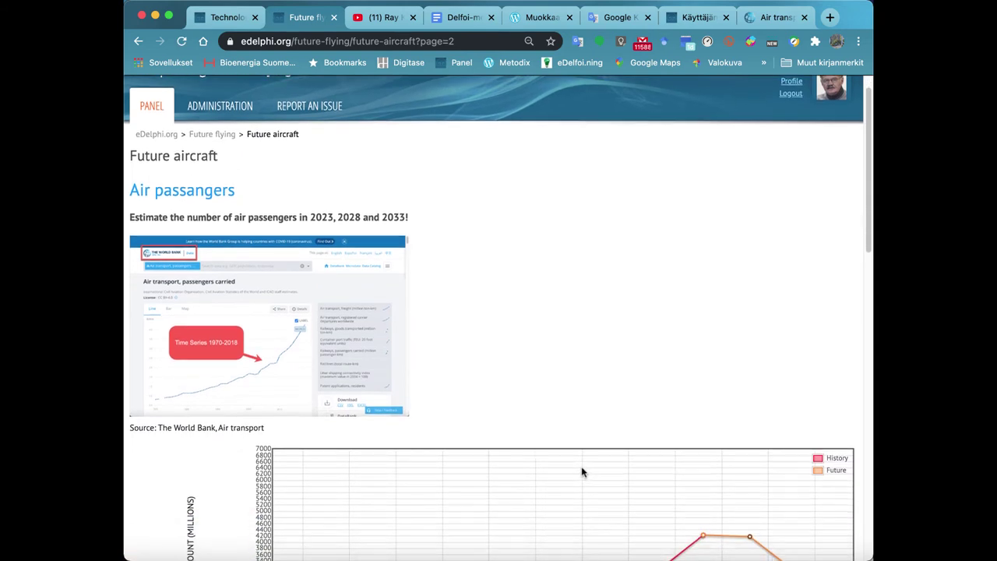
{"action": "scroll", "coordinate": [582, 472], "scroll_direction": "down", "scroll_amount": 3}
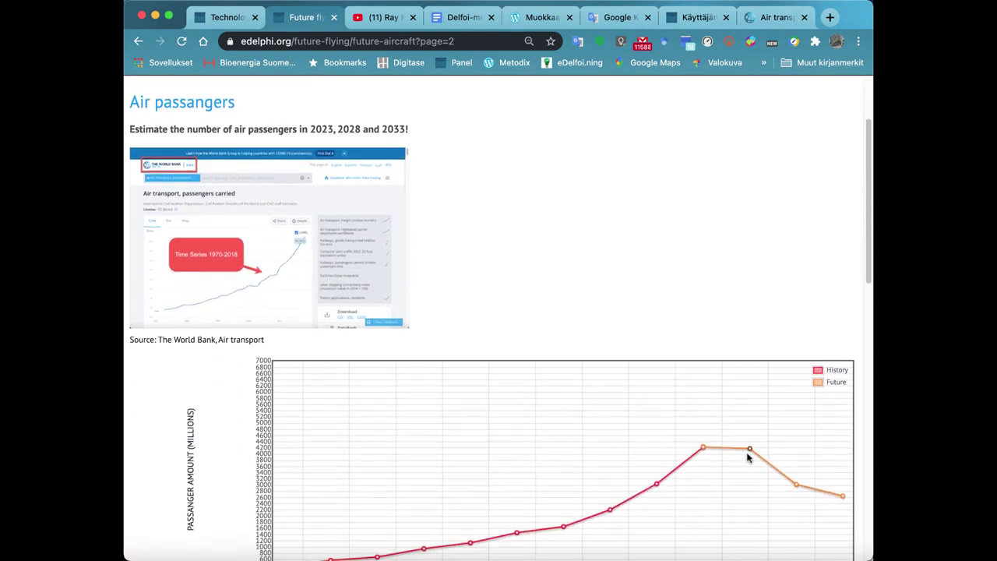
{"action": "left_click_drag", "start_coordinate": [746, 452], "coordinate": [747, 456]}
{"action": "left_click_drag", "start_coordinate": [794, 481], "coordinate": [842, 481]}
{"action": "scroll", "coordinate": [828, 469], "scroll_direction": "down", "scroll_amount": 2}
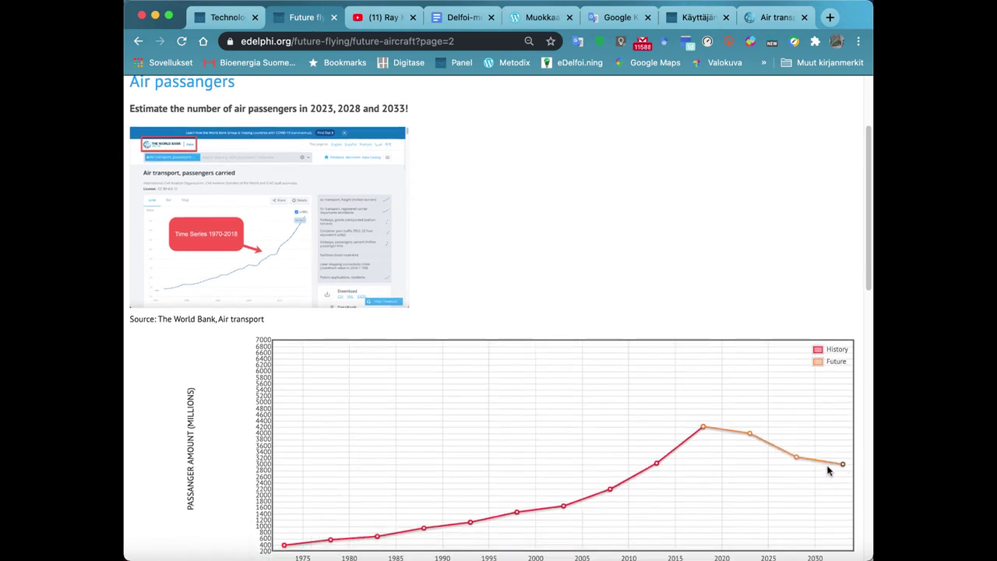
{"action": "scroll", "coordinate": [828, 469], "scroll_direction": "down", "scroll_amount": 5}
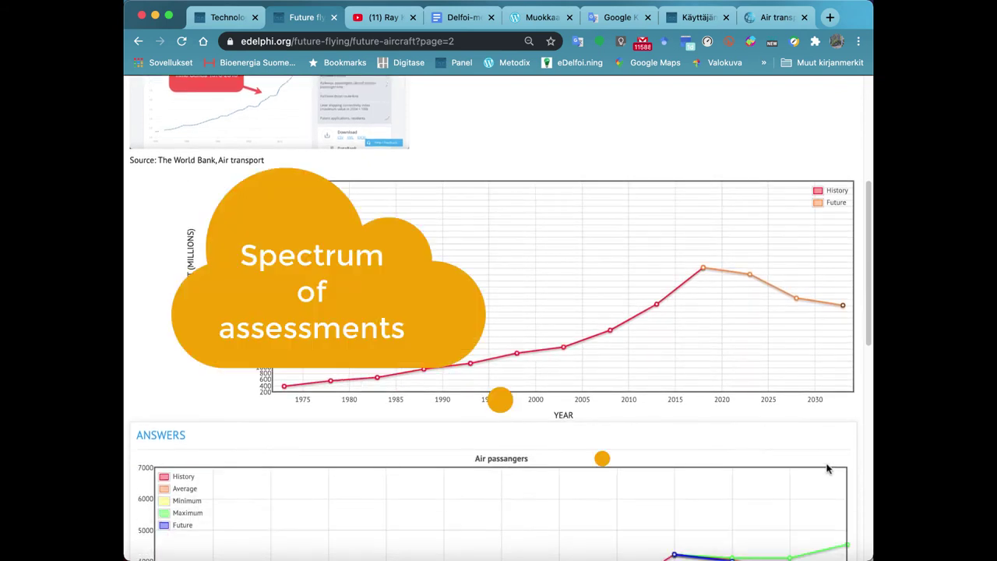
{"action": "scroll", "coordinate": [828, 469], "scroll_direction": "down", "scroll_amount": 2}
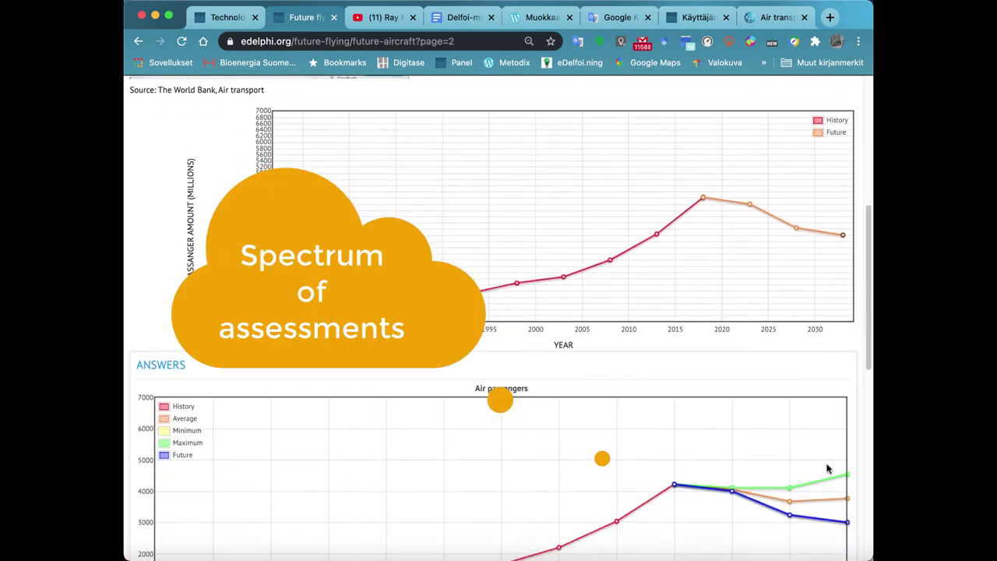
{"action": "scroll", "coordinate": [828, 469], "scroll_direction": "down", "scroll_amount": 3}
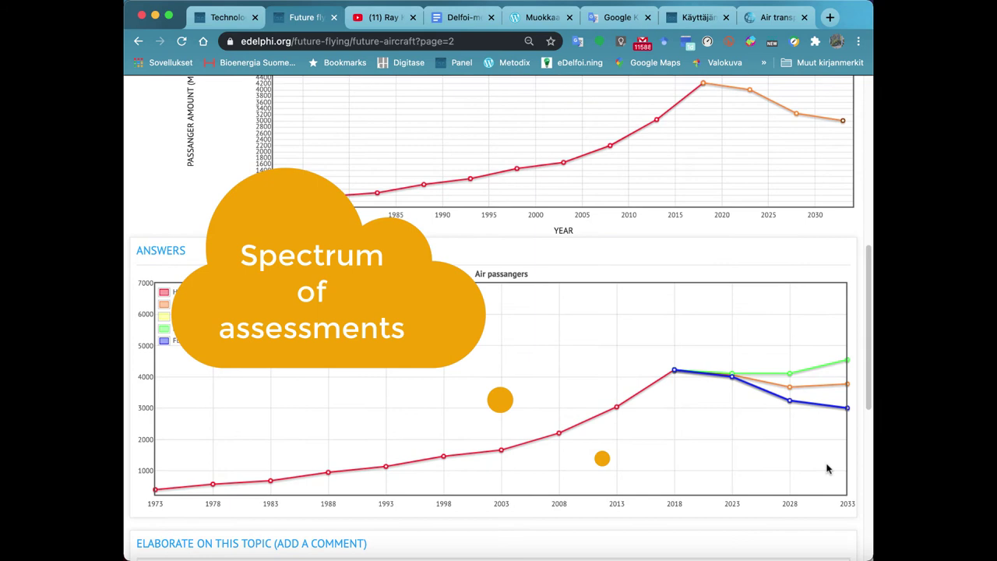
{"action": "scroll", "coordinate": [828, 469], "scroll_direction": "down", "scroll_amount": 2}
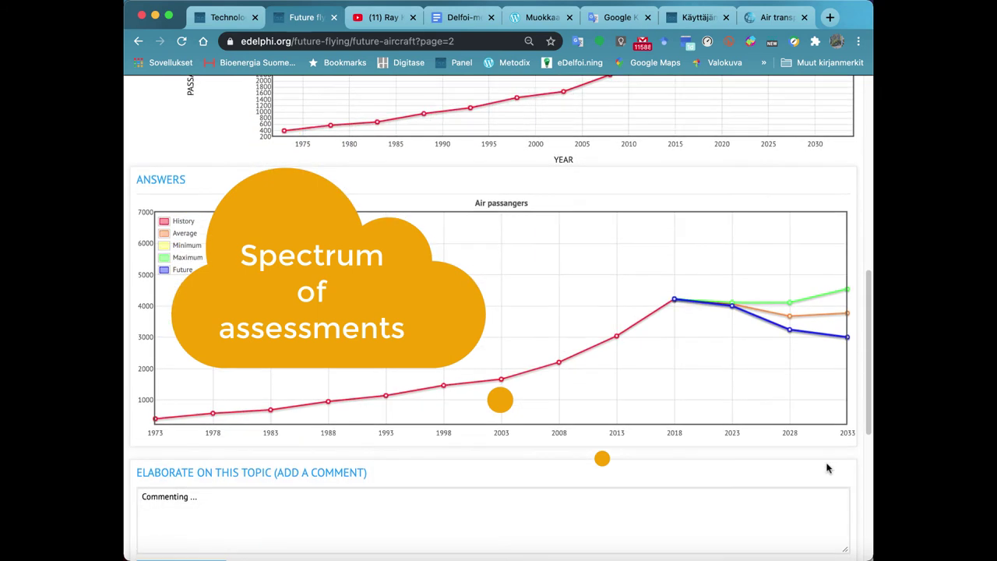
Replace your Air passangers comment with 'Later ...' and save the answers
{"action": "scroll", "coordinate": [828, 469], "scroll_direction": "down", "scroll_amount": 3}
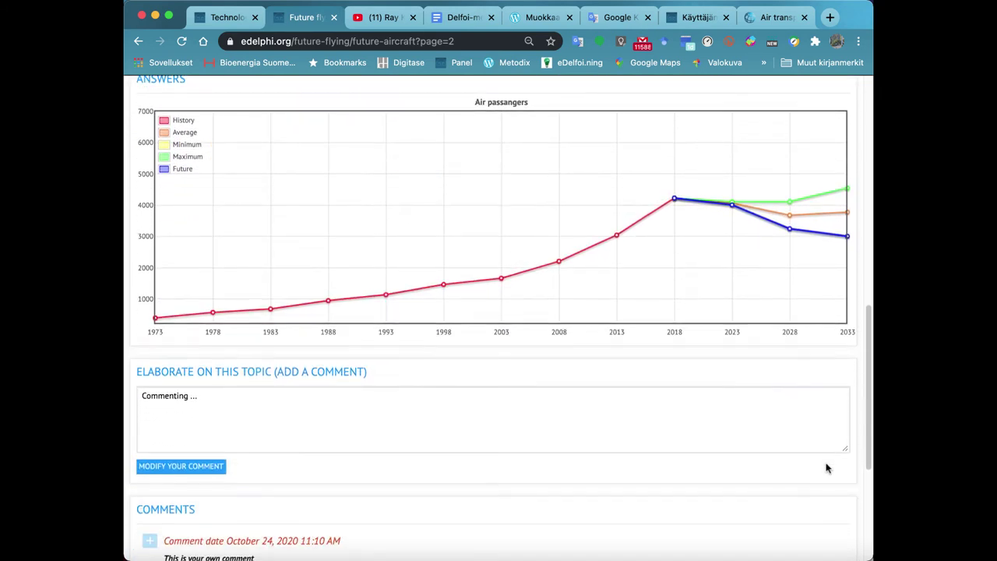
{"action": "left_click", "coordinate": [260, 410]}
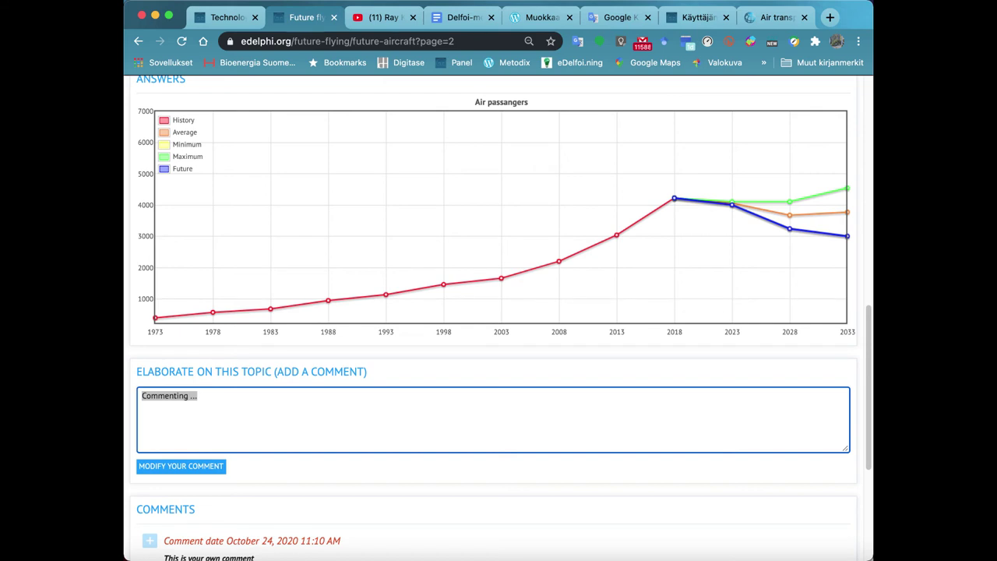
{"action": "type", "text": "It"}
{"action": "key", "text": "BackSpace"}
{"action": "key", "text": "BackSpace"}
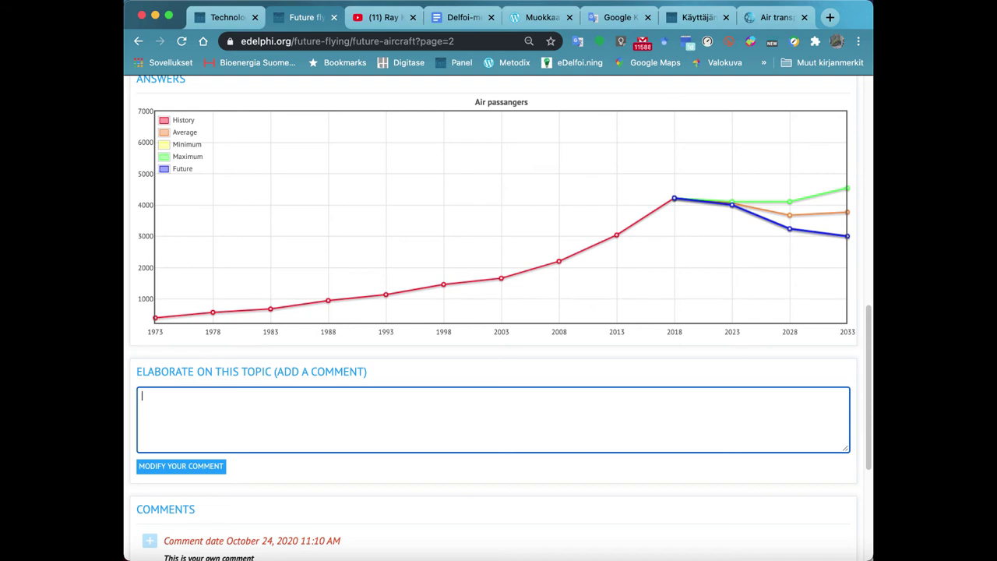
{"action": "type", "text": "Later ..."}
{"action": "scroll", "coordinate": [177, 366], "scroll_direction": "down", "scroll_amount": 5}
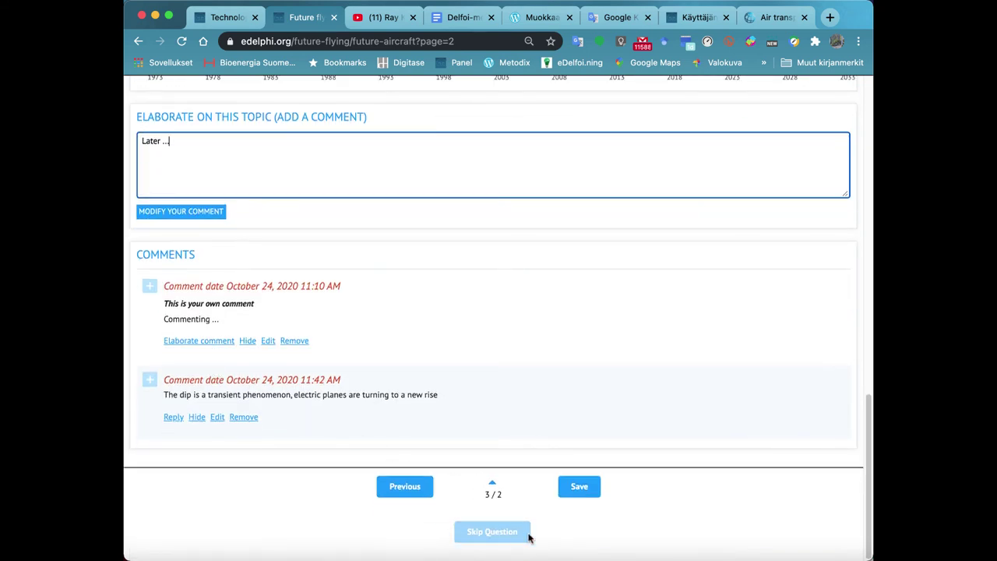
{"action": "left_click", "coordinate": [585, 495]}
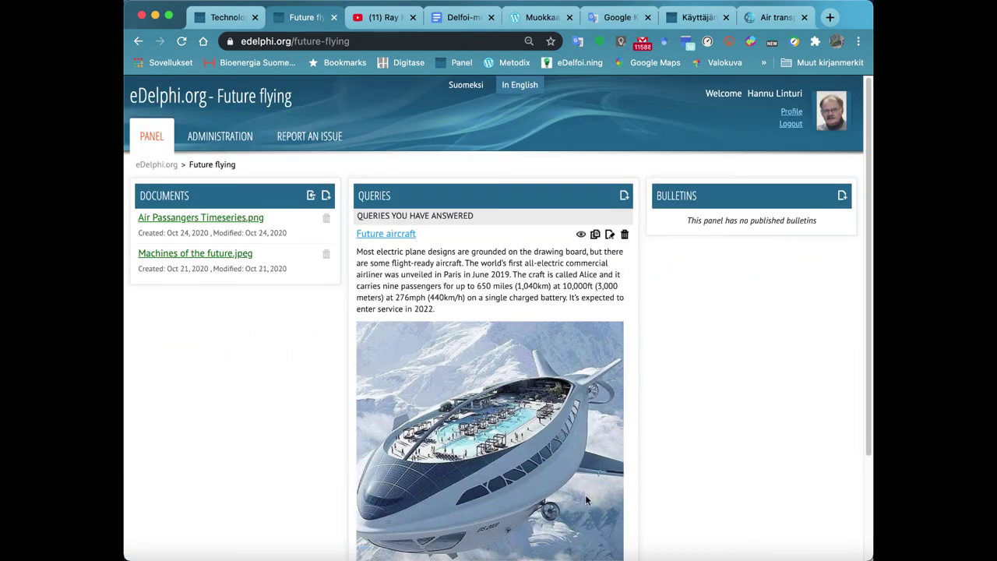
Start bringing up the Air passangers query's editing view in Administration
{"action": "left_click", "coordinate": [584, 1]}
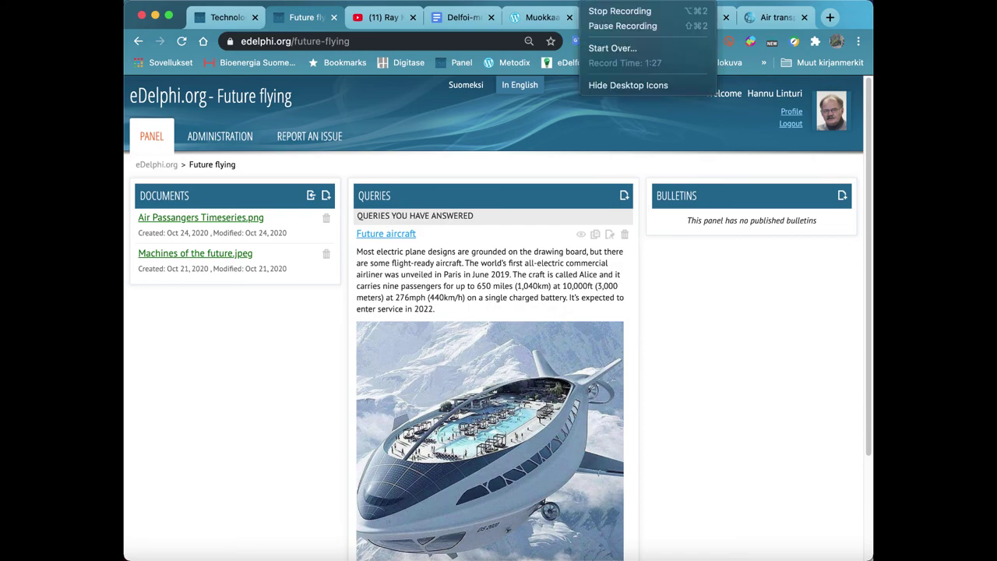